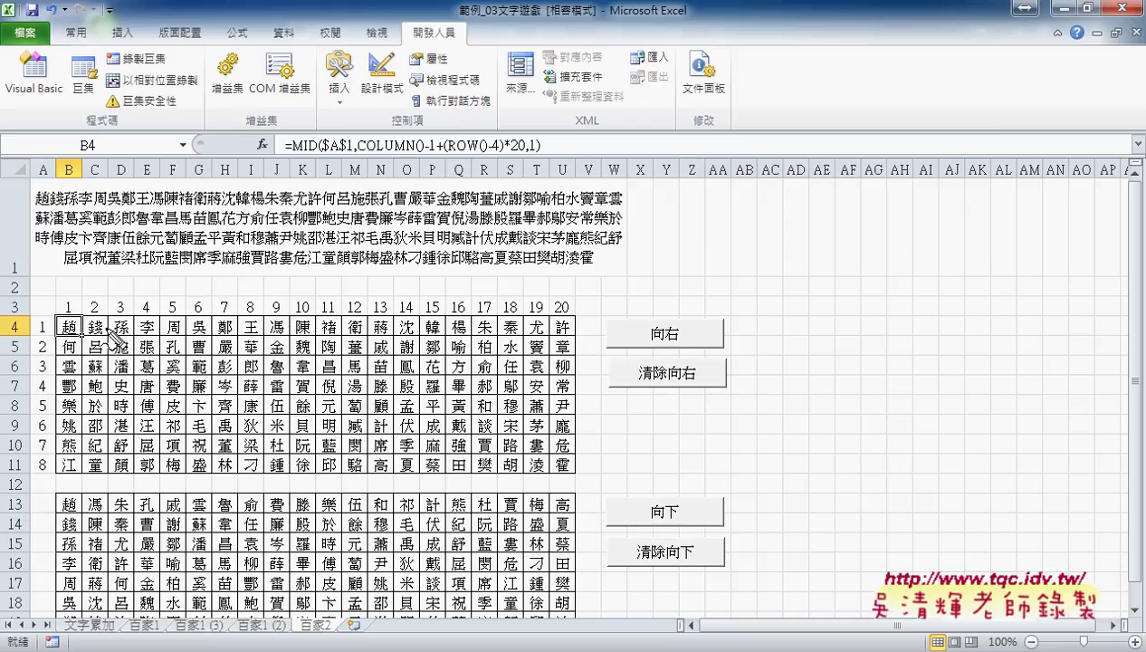
# Annotate the top grid: 趙 in B4, column B, the COLUMN()-1 term, and row 4
pyautogui.moveTo(47, 337); pyautogui.dragTo(87, 317)
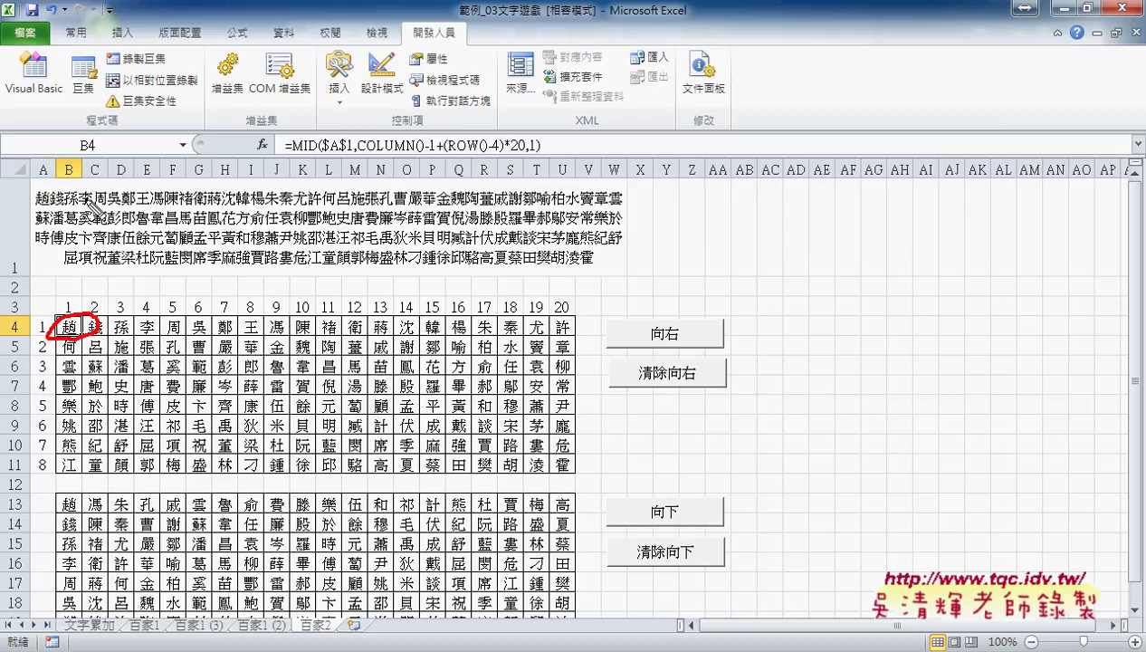
pyautogui.moveTo(60, 177); pyautogui.dragTo(88, 173)
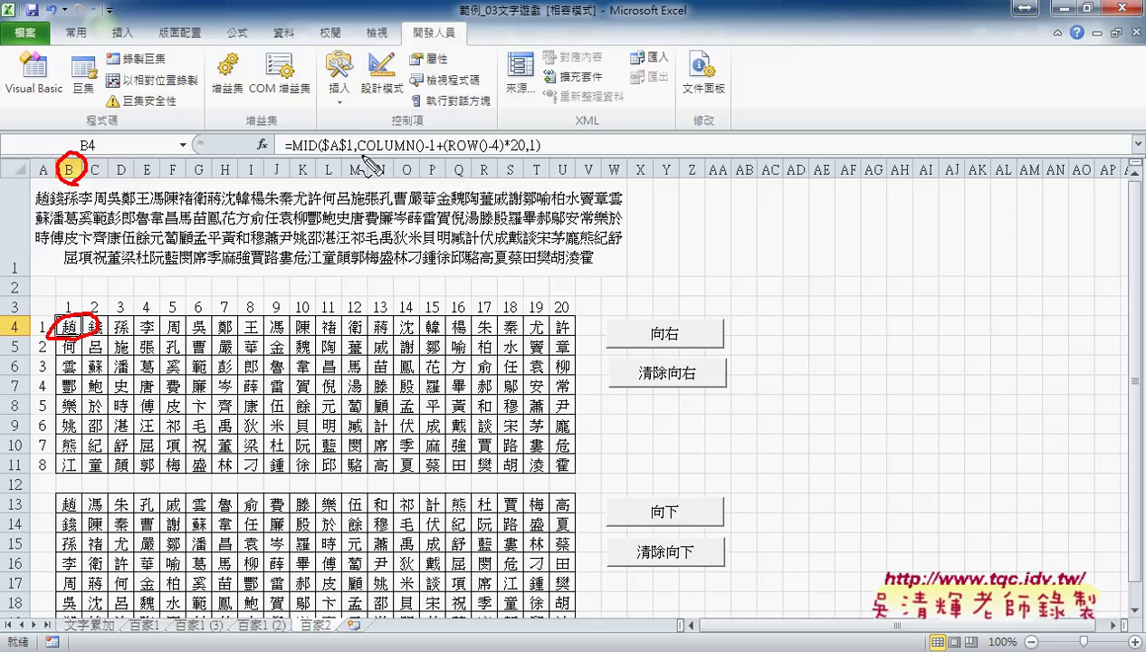
pyautogui.moveTo(359, 156); pyautogui.dragTo(436, 155)
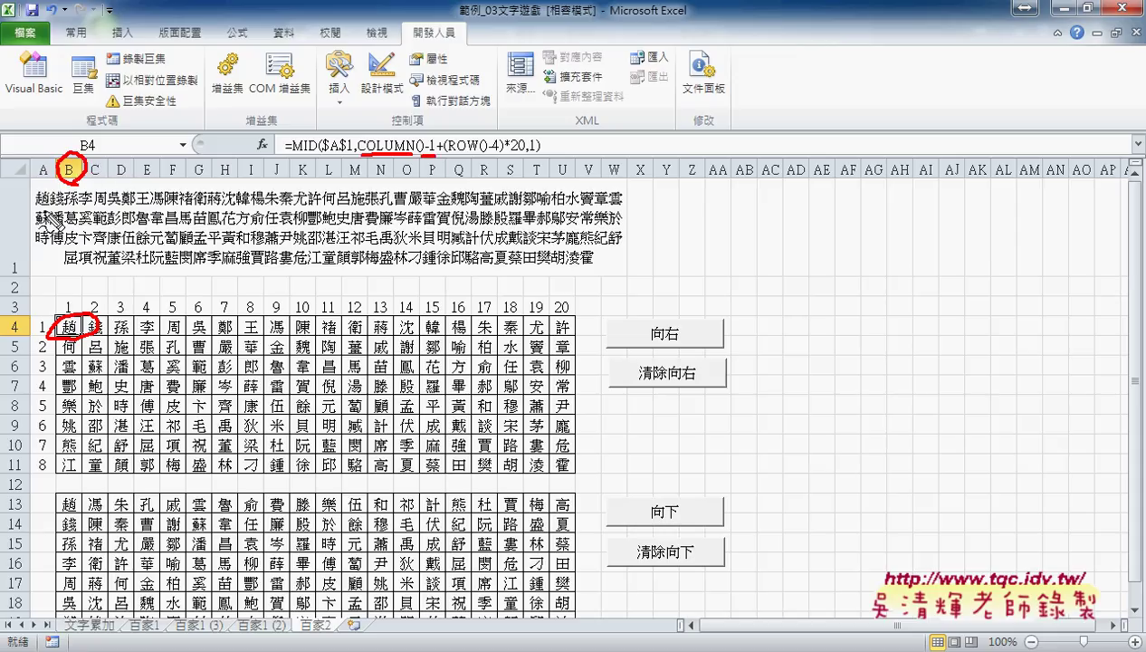
pyautogui.moveTo(52, 189); pyautogui.dragTo(38, 210)
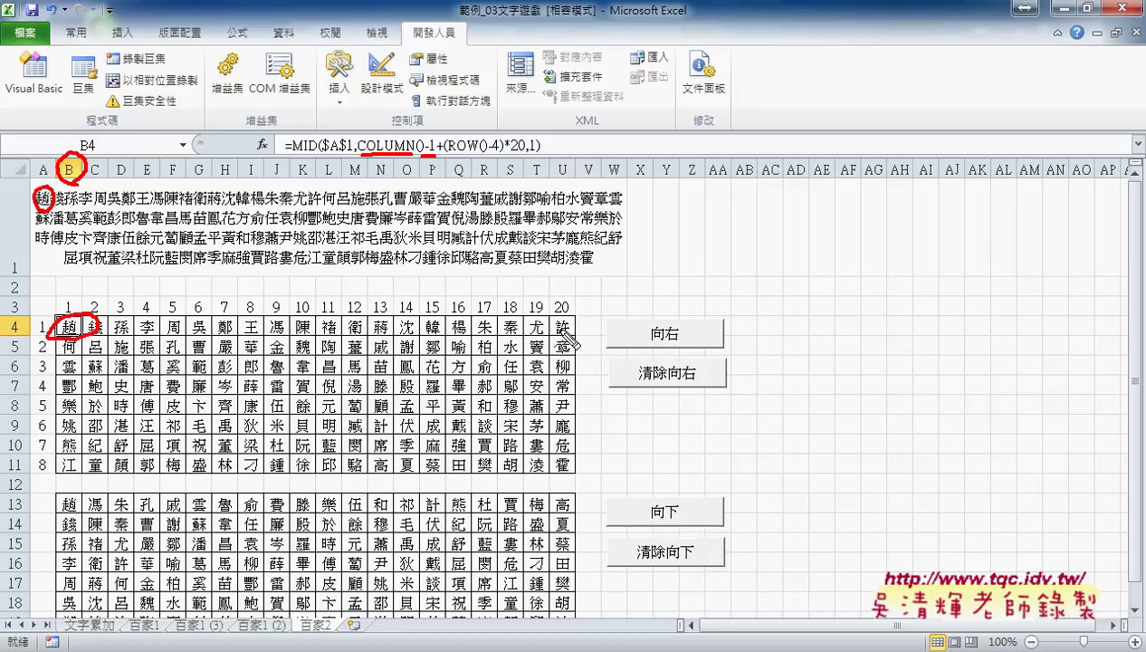
pyautogui.moveTo(47, 311)
pyautogui.mouseDown()
pyautogui.moveTo(38, 357)
pyautogui.moveTo(282, 312)
pyautogui.moveTo(593, 307)
pyautogui.moveTo(579, 334)
pyautogui.mouseUp()
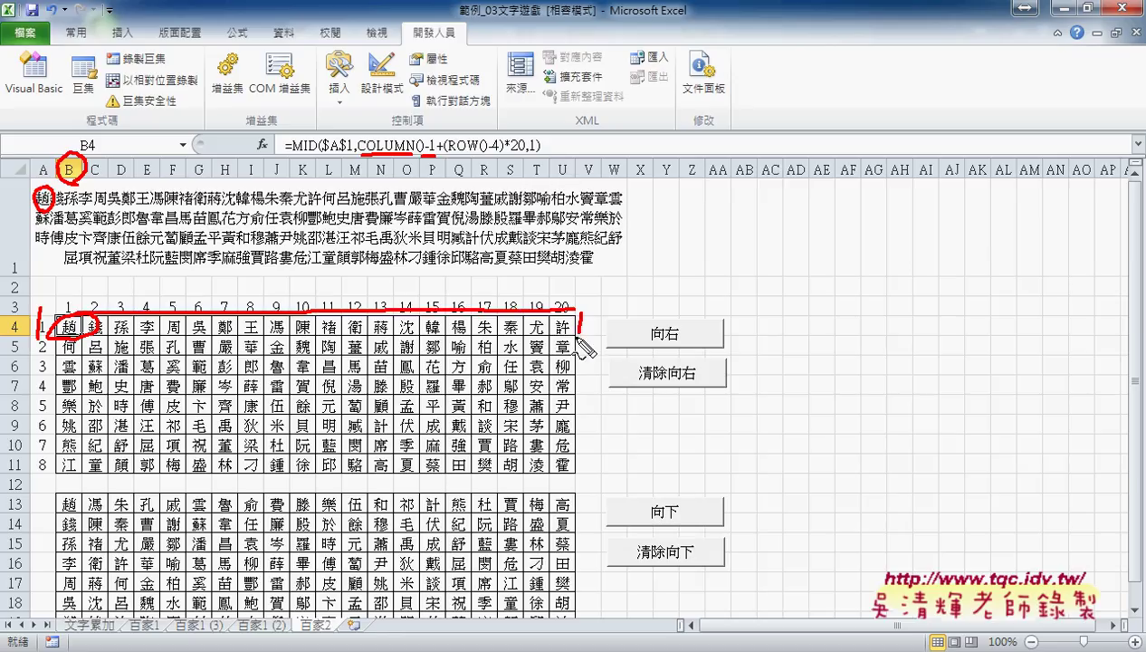
pyautogui.moveTo(61, 348); pyautogui.dragTo(590, 339)
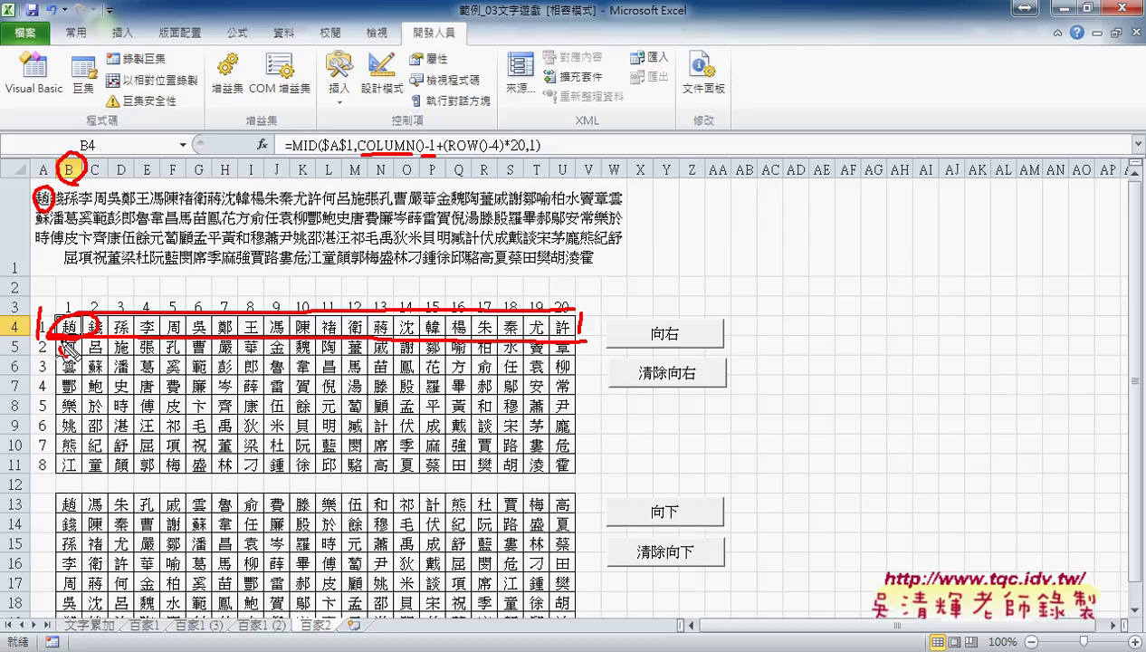
# Mark 何 in B5 and the (ROW()-4) and 20-per-row formula parts, then clear the ink
pyautogui.moveTo(63, 342); pyautogui.dragTo(76, 359)
pyautogui.moveTo(444, 156); pyautogui.dragTo(500, 157)
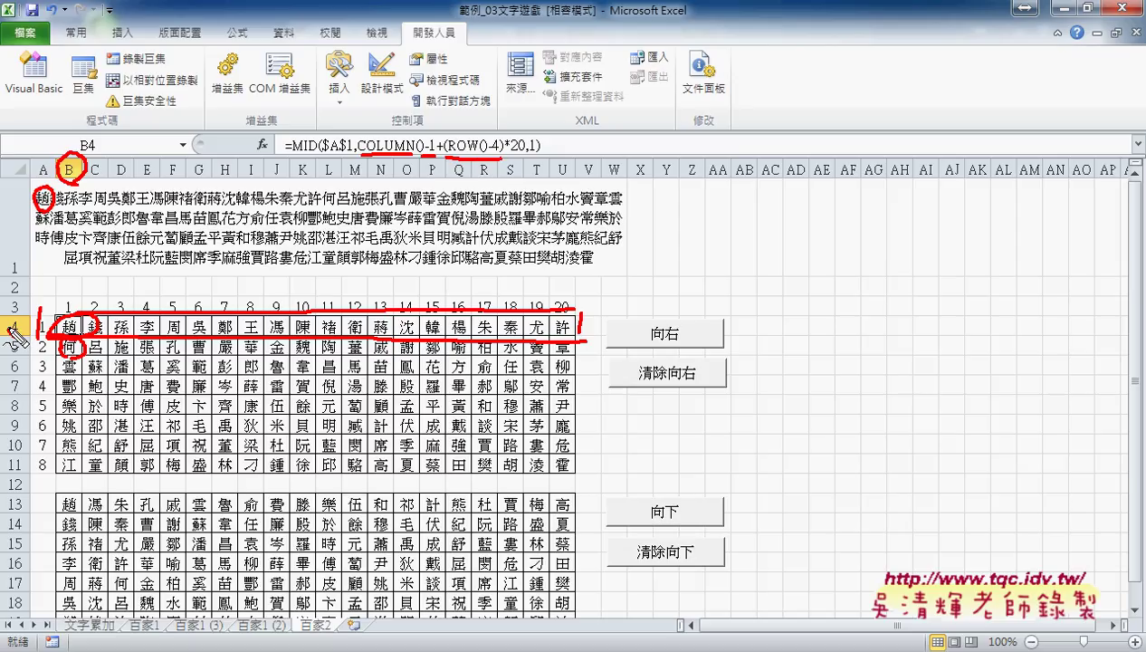
pyautogui.moveTo(12, 343); pyautogui.dragTo(25, 337)
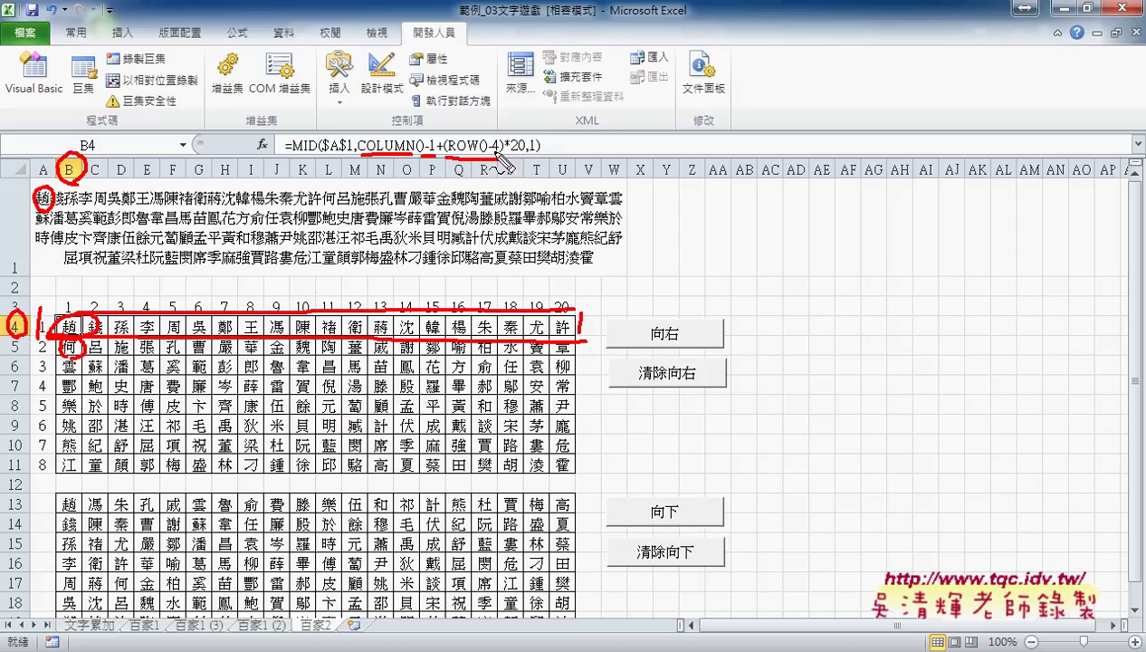
pyautogui.moveTo(513, 155); pyautogui.dragTo(528, 154)
pyautogui.press('Escape')
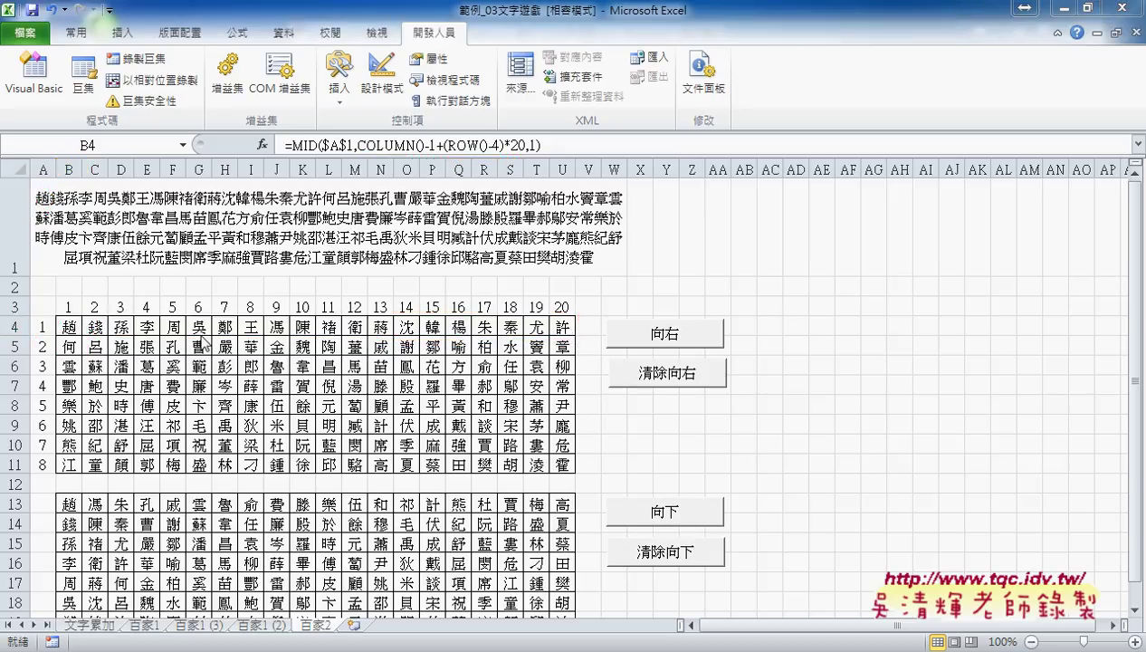
# Scroll down and select B13 to show =MID($A$1,ROW()-12+(COLUMN()-2)*8,1)
pyautogui.click(74, 326)
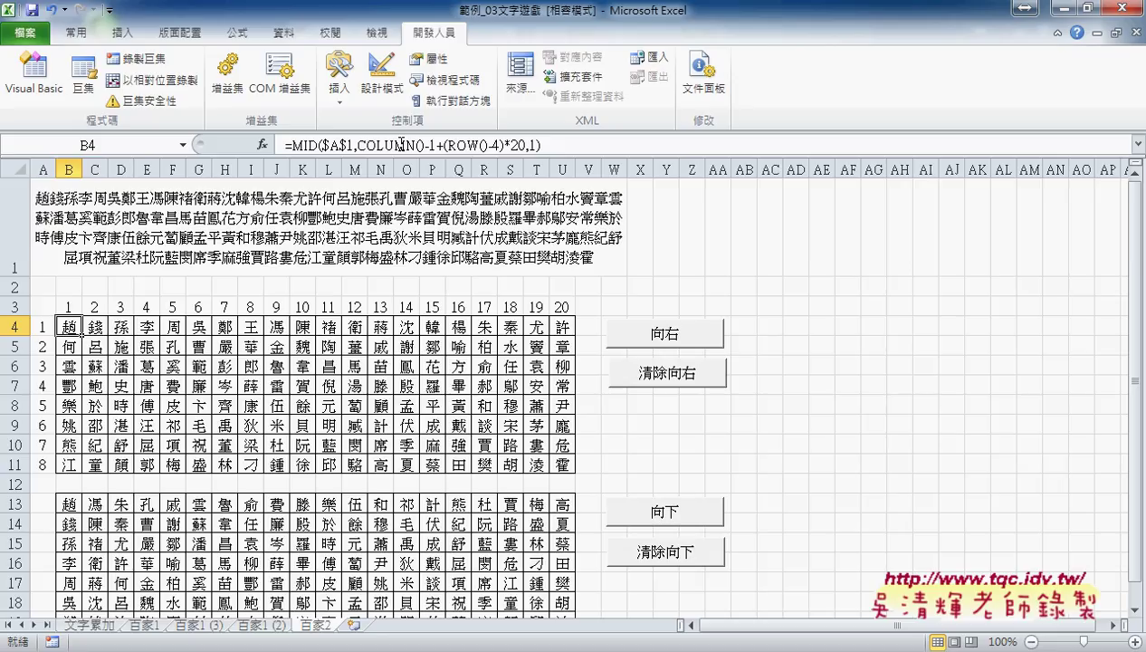
pyautogui.scroll(-3, 332, 388)
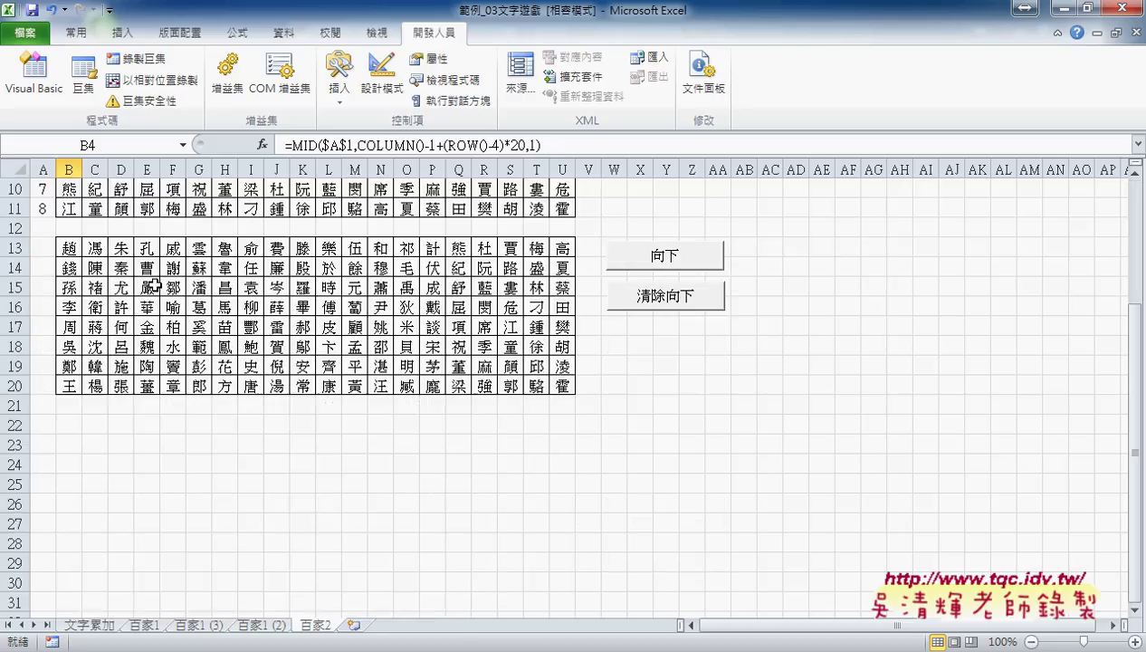
pyautogui.click(70, 246)
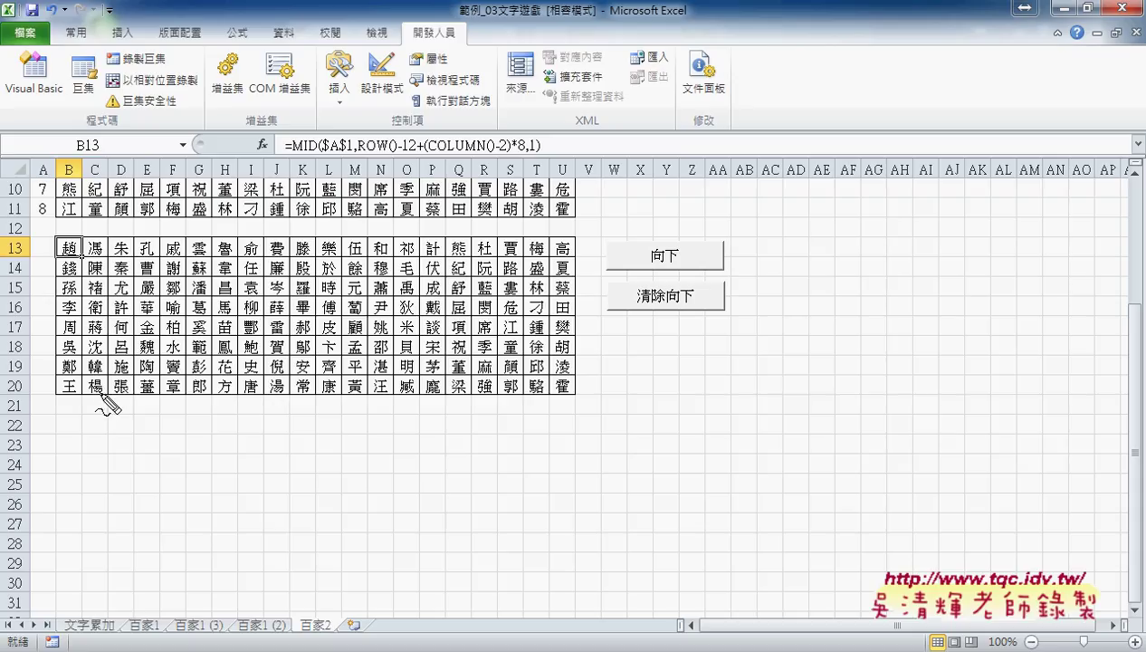
# Annotate the downward grid's first column, the C13 start and 8-per-column arithmetic, then clear ink
pyautogui.moveTo(78, 415)
pyautogui.mouseDown()
pyautogui.moveTo(49, 328)
pyautogui.moveTo(80, 245)
pyautogui.moveTo(72, 405)
pyautogui.mouseUp()
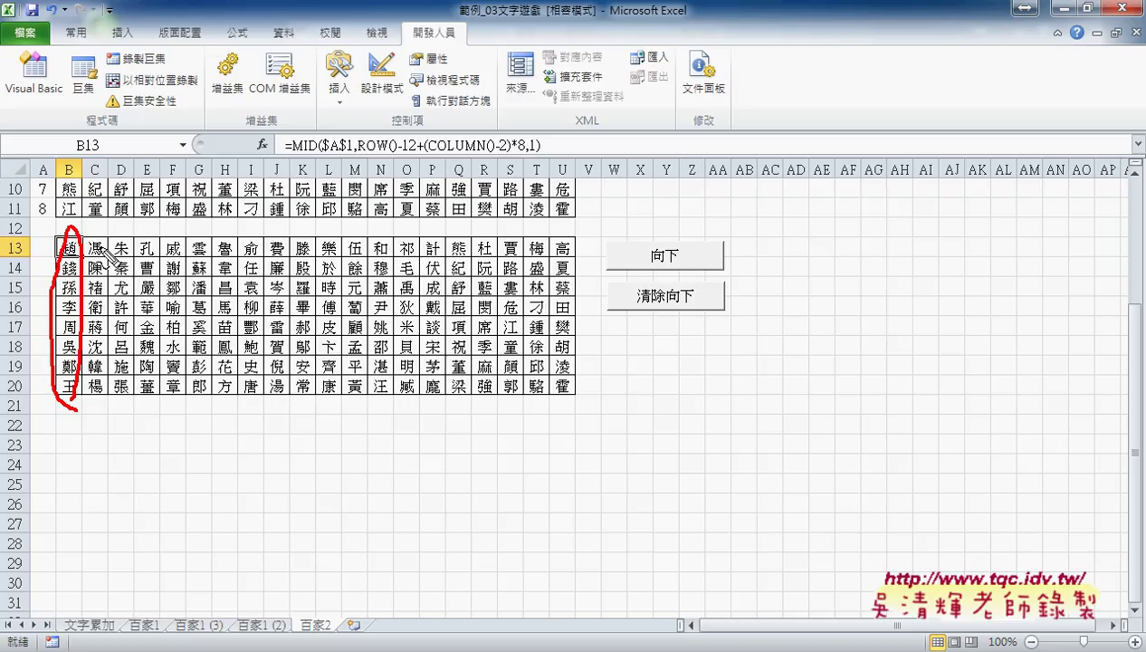
pyautogui.moveTo(86, 265)
pyautogui.mouseDown()
pyautogui.moveTo(99, 239)
pyautogui.moveTo(102, 272)
pyautogui.mouseUp()
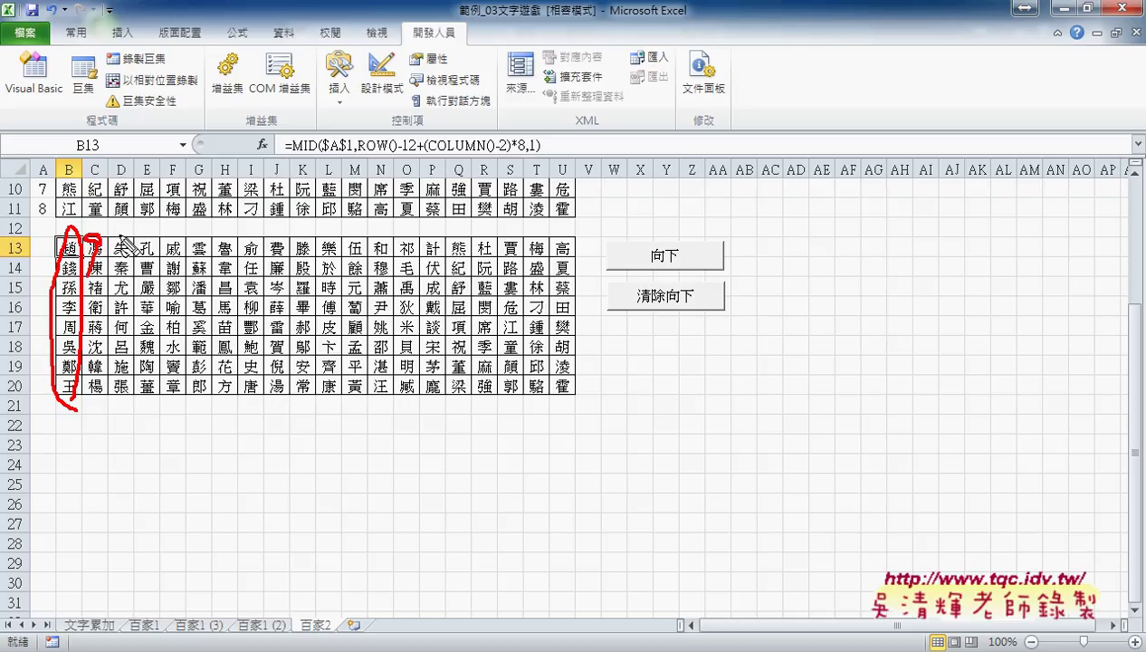
pyautogui.moveTo(105, 256)
pyautogui.mouseDown()
pyautogui.moveTo(125, 236)
pyautogui.moveTo(124, 270)
pyautogui.mouseUp()
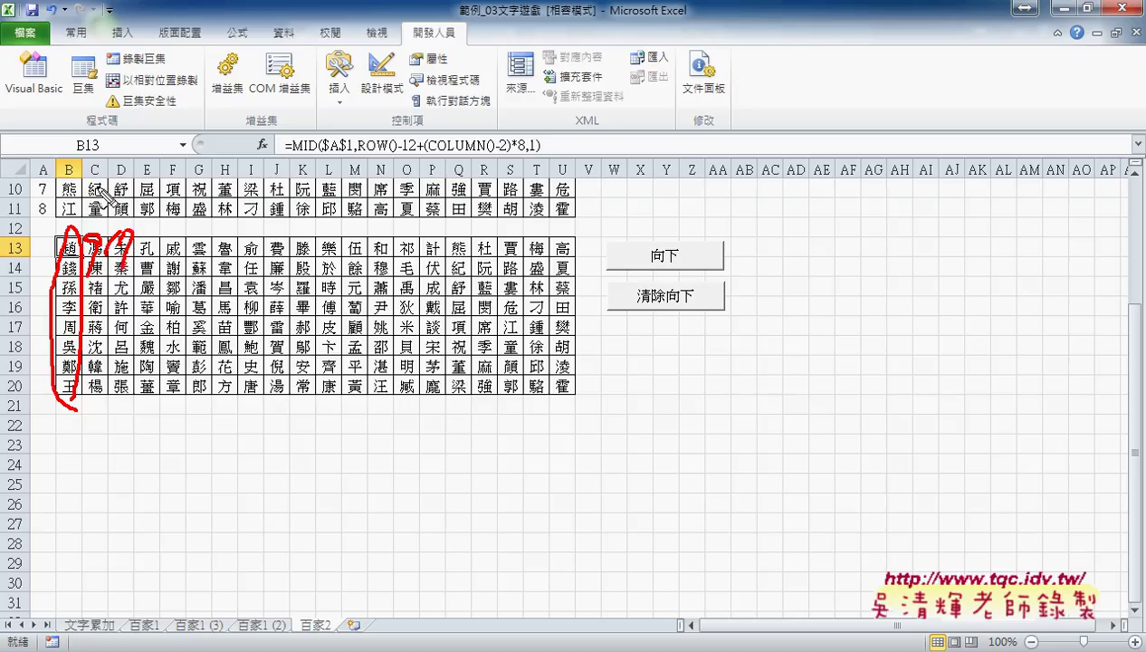
pyautogui.moveTo(105, 194)
pyautogui.mouseDown()
pyautogui.moveTo(79, 222)
pyautogui.moveTo(186, 214)
pyautogui.mouseUp()
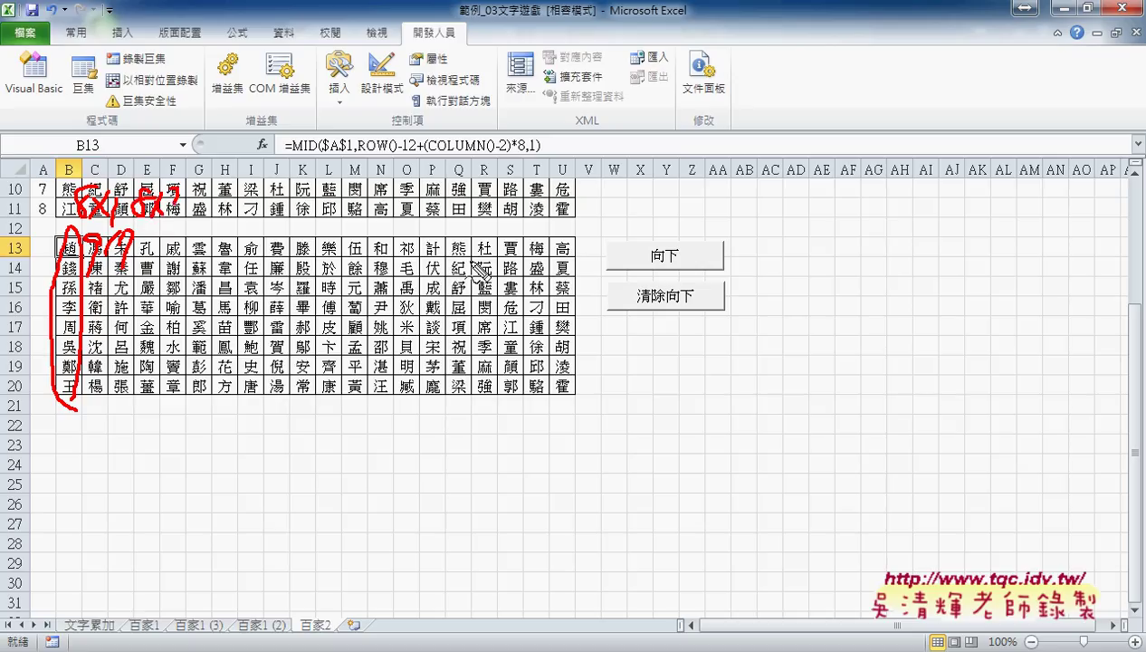
pyautogui.press('Escape')
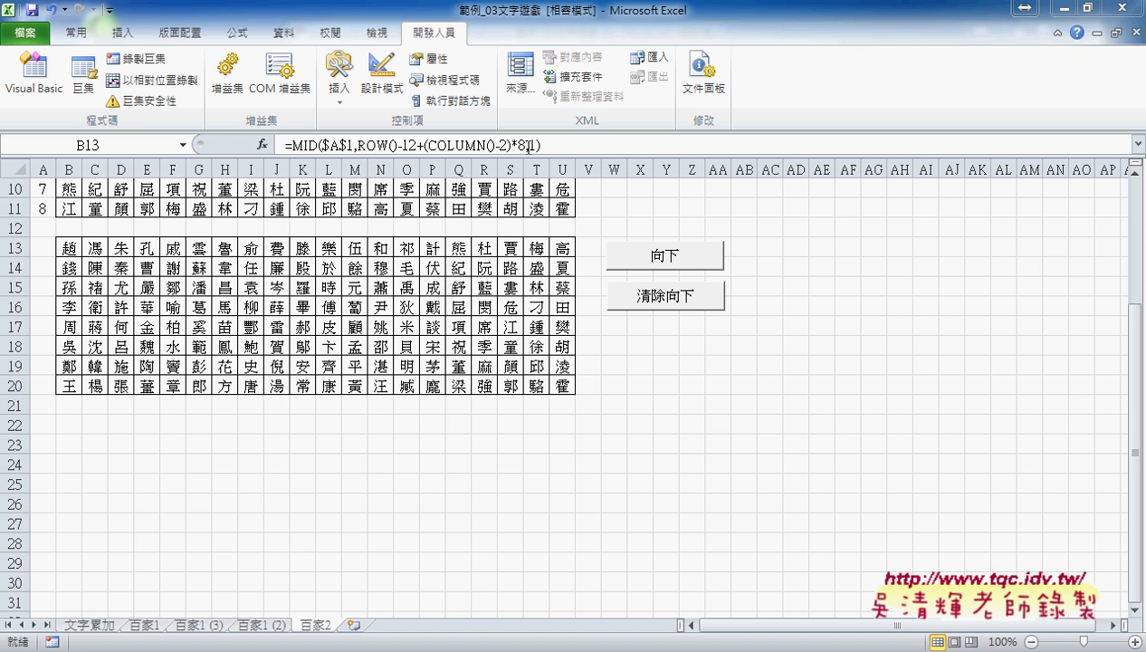
# Run 清除向右 and then 向右 to refill the top grid, checking cell B4
pyautogui.click(690, 445)
pyautogui.scroll(2, 686, 389)
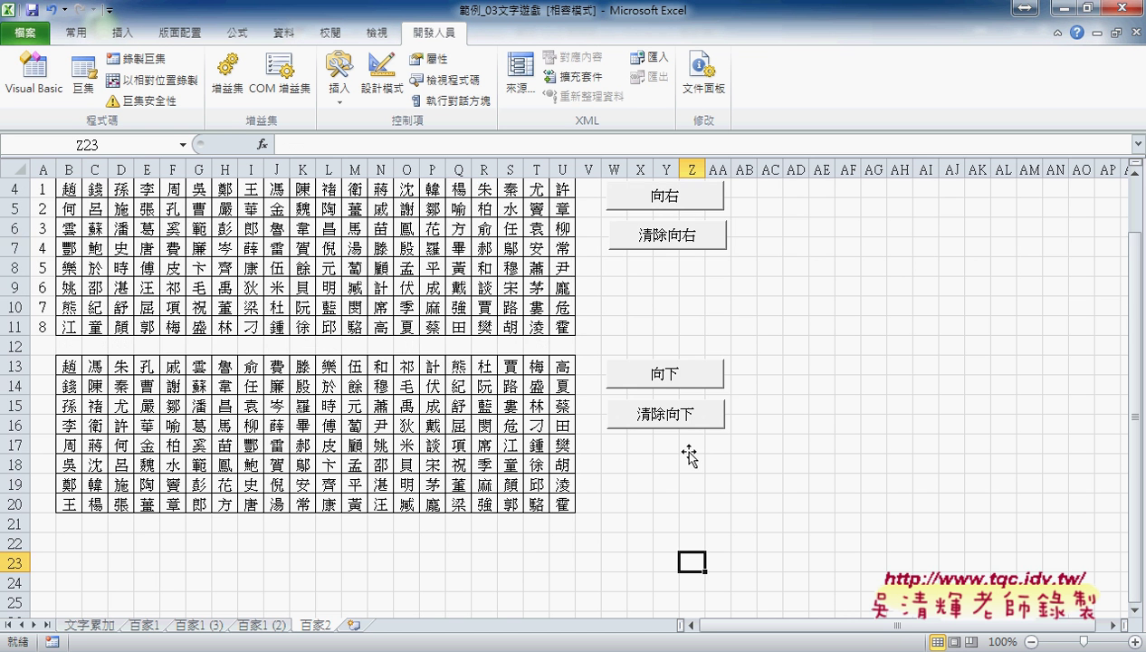
pyautogui.scroll(1, 693, 391)
pyautogui.click(675, 373)
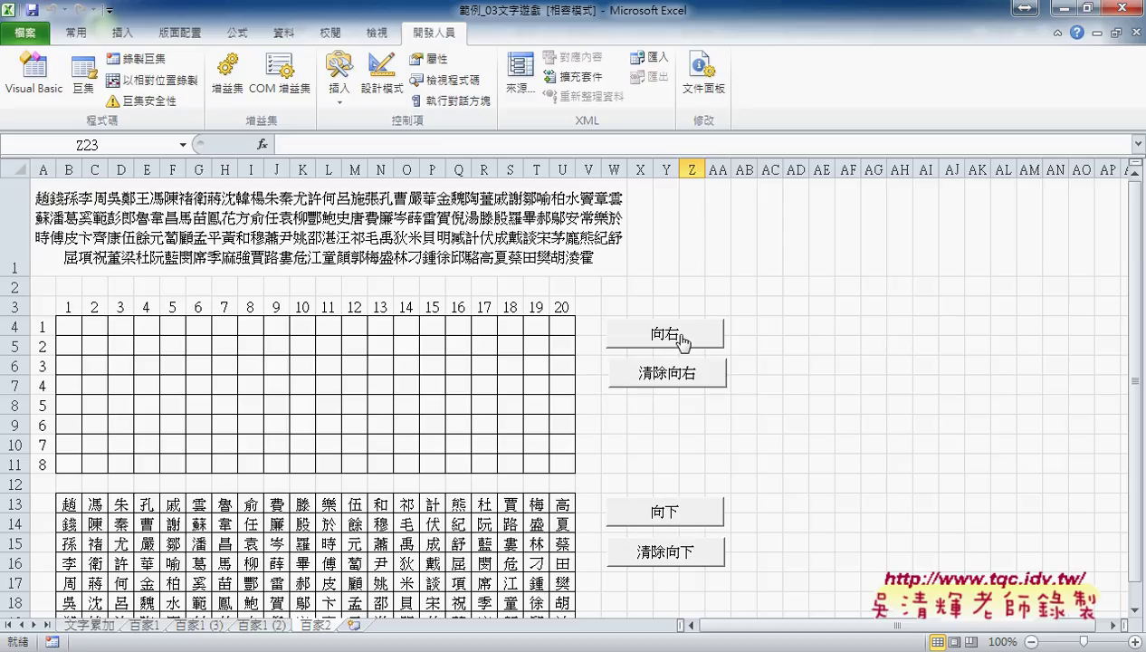
pyautogui.click(682, 342)
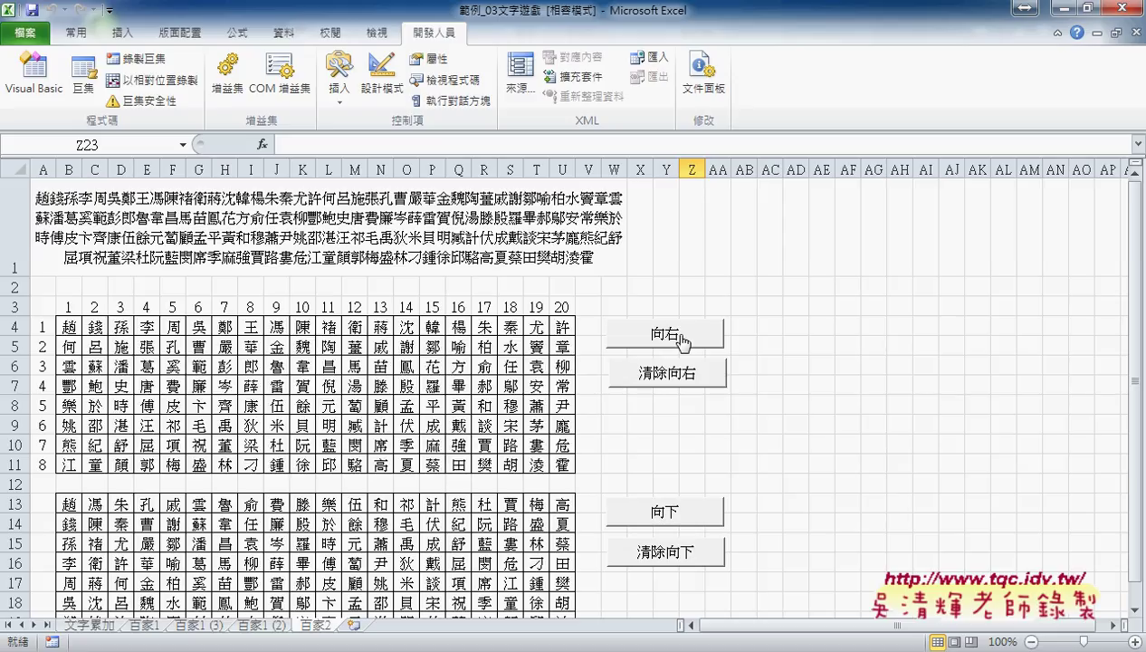
pyautogui.click(67, 329)
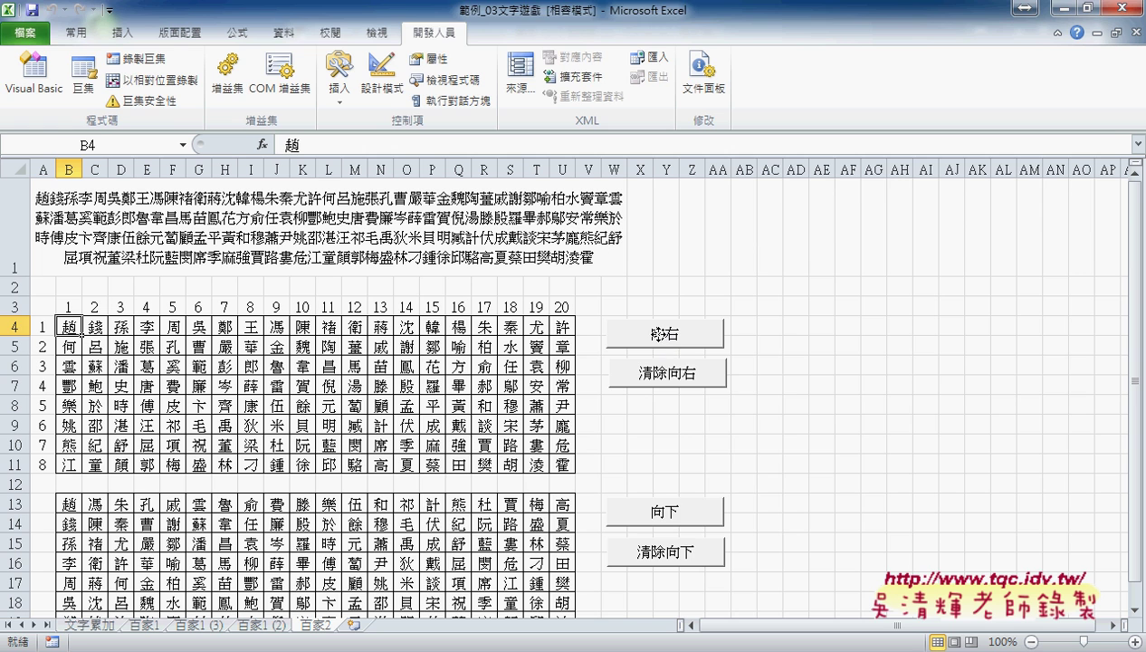
# Open the 向右 macro via 指定巨集 > 編輯 and move the VBA editor beside the sheet
pyautogui.rightClick(662, 337)
pyautogui.click(715, 481)
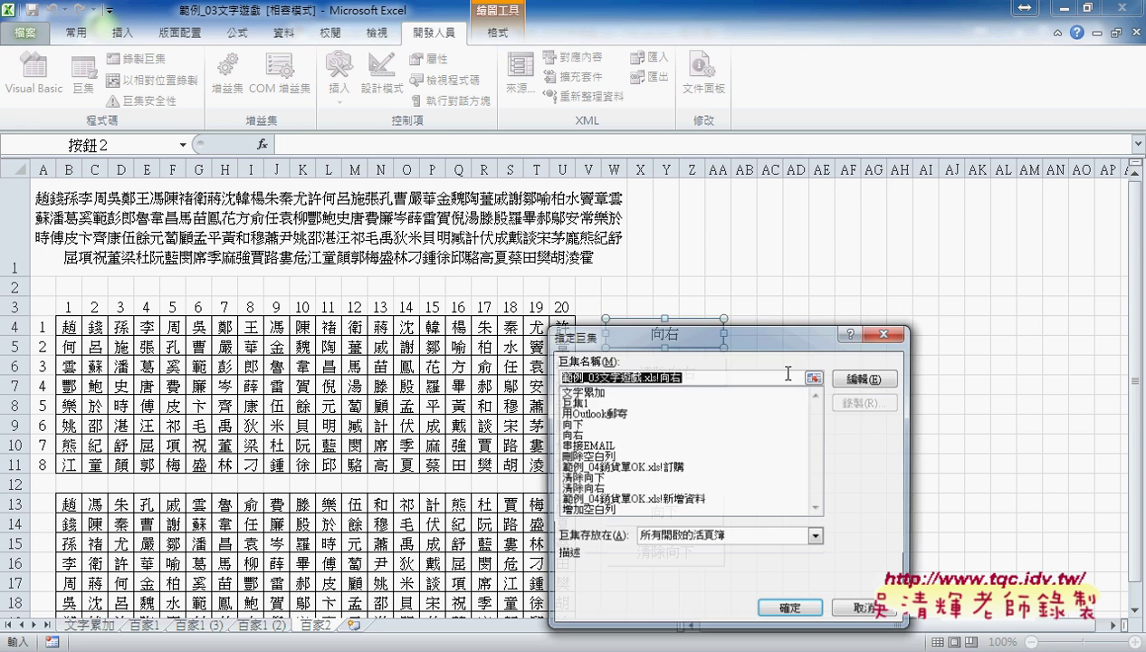
pyautogui.click(867, 380)
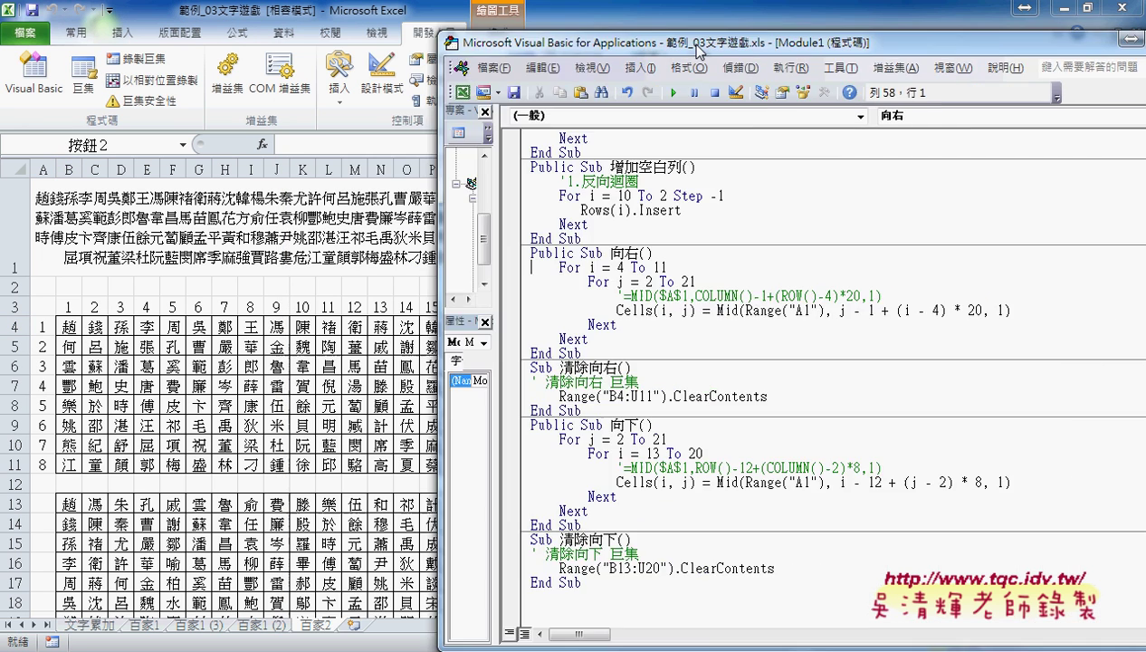
pyautogui.moveTo(697, 47); pyautogui.dragTo(838, 40)
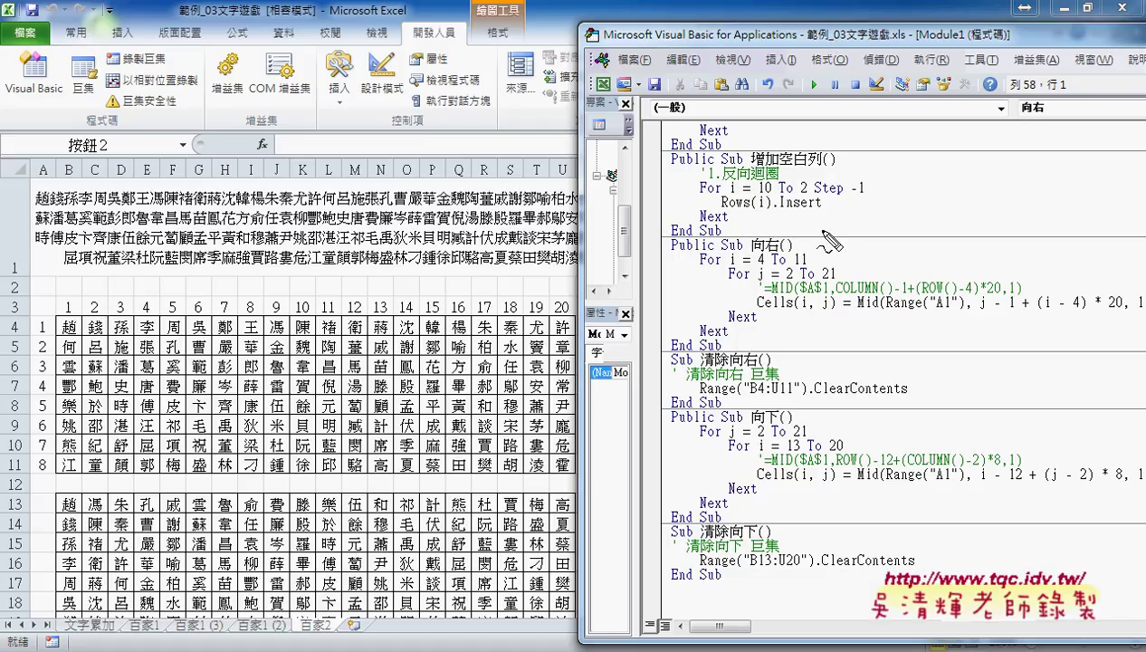
pyautogui.moveTo(751, 260); pyautogui.dragTo(783, 254)
pyautogui.moveTo(16, 320); pyautogui.dragTo(12, 326)
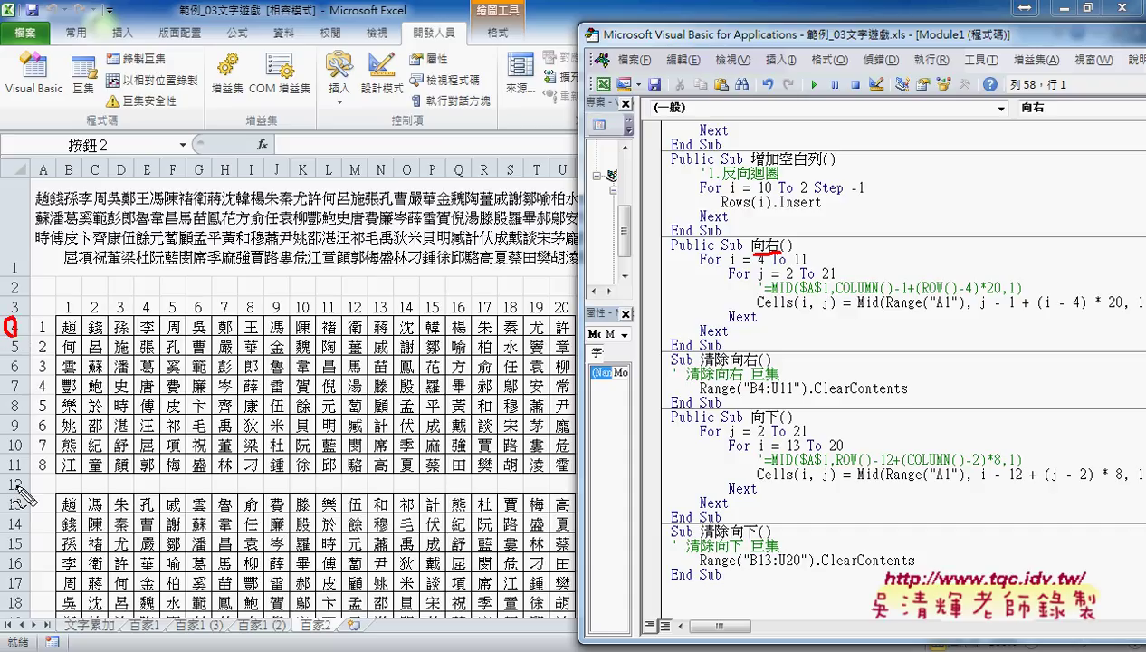
pyautogui.moveTo(16, 458); pyautogui.dragTo(13, 463)
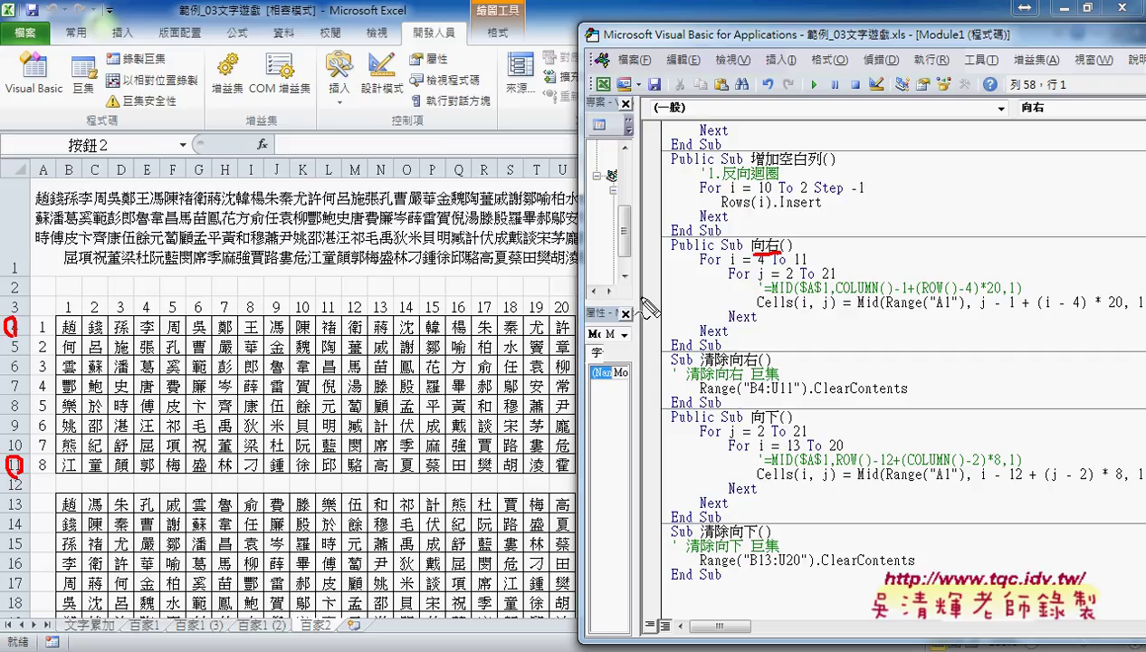
pyautogui.moveTo(754, 284); pyautogui.dragTo(768, 281)
pyautogui.moveTo(71, 156); pyautogui.dragTo(72, 178)
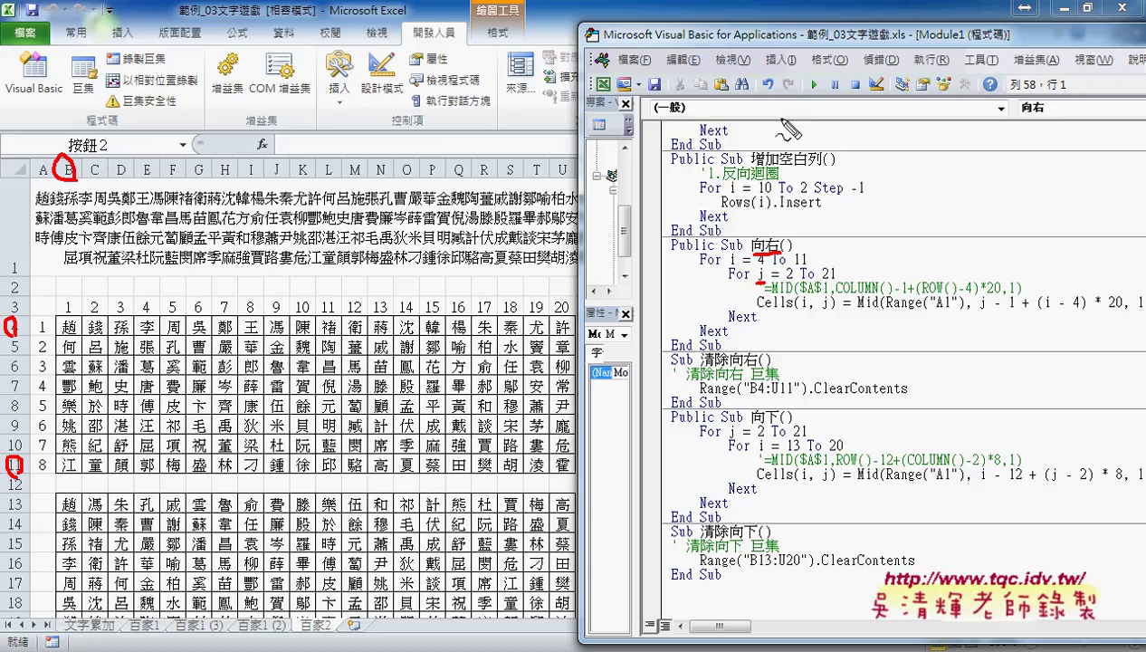
pyautogui.moveTo(785, 280); pyautogui.dragTo(848, 280)
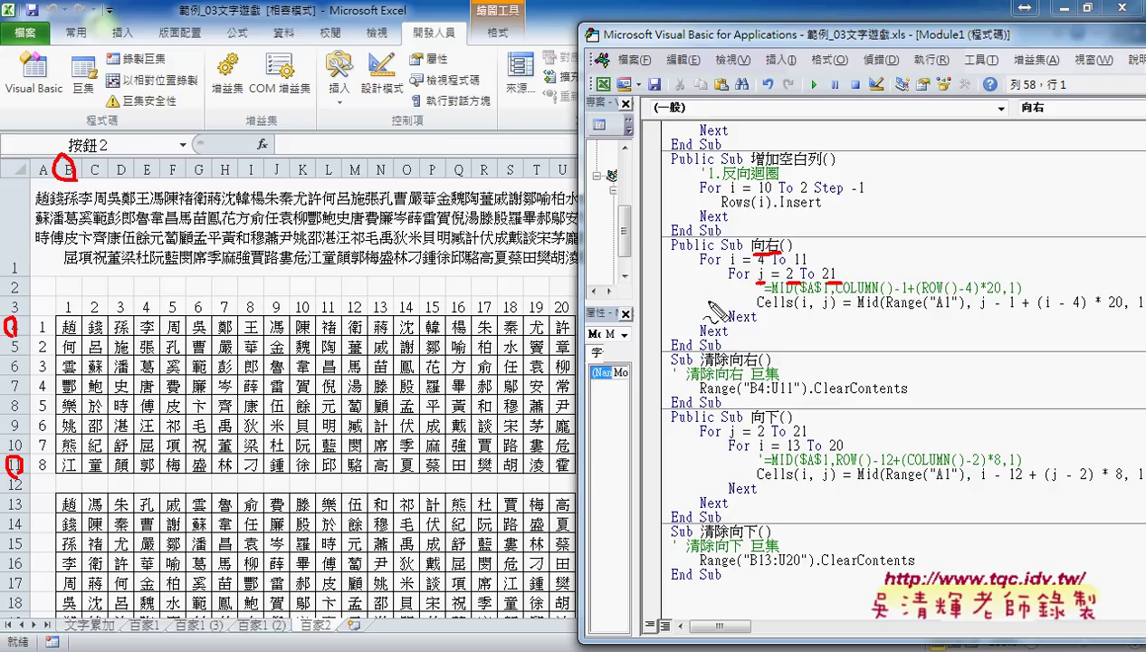
pyautogui.moveTo(701, 265); pyautogui.dragTo(717, 264)
pyautogui.moveTo(700, 337); pyautogui.dragTo(711, 335)
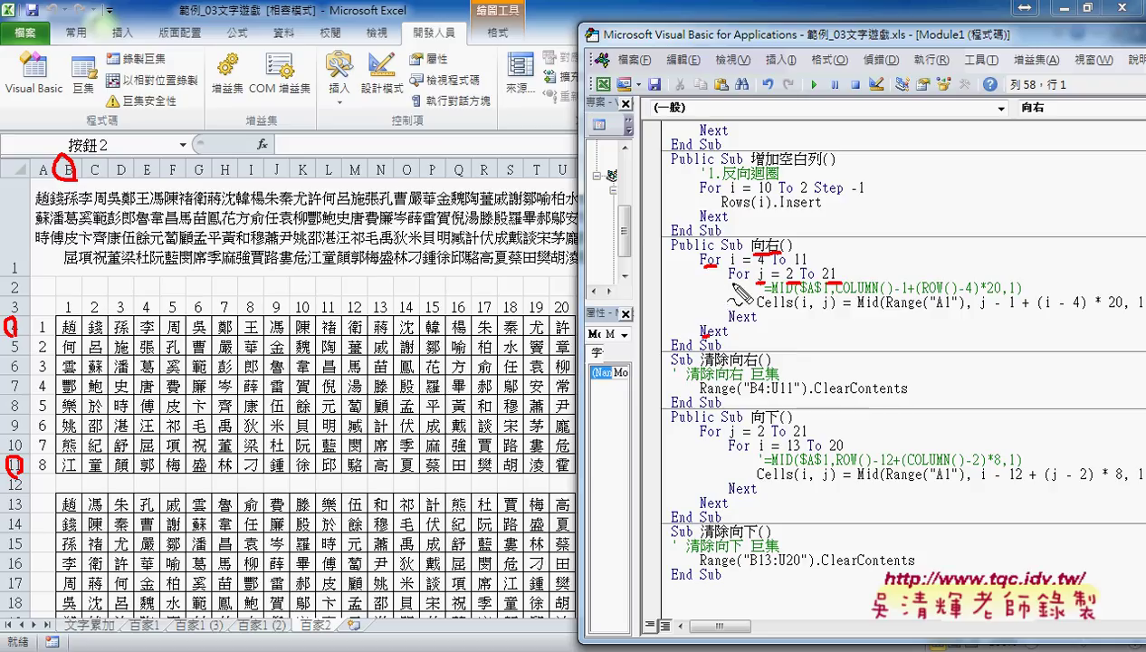
pyautogui.moveTo(729, 281); pyautogui.dragTo(750, 281)
pyautogui.moveTo(732, 322); pyautogui.dragTo(757, 321)
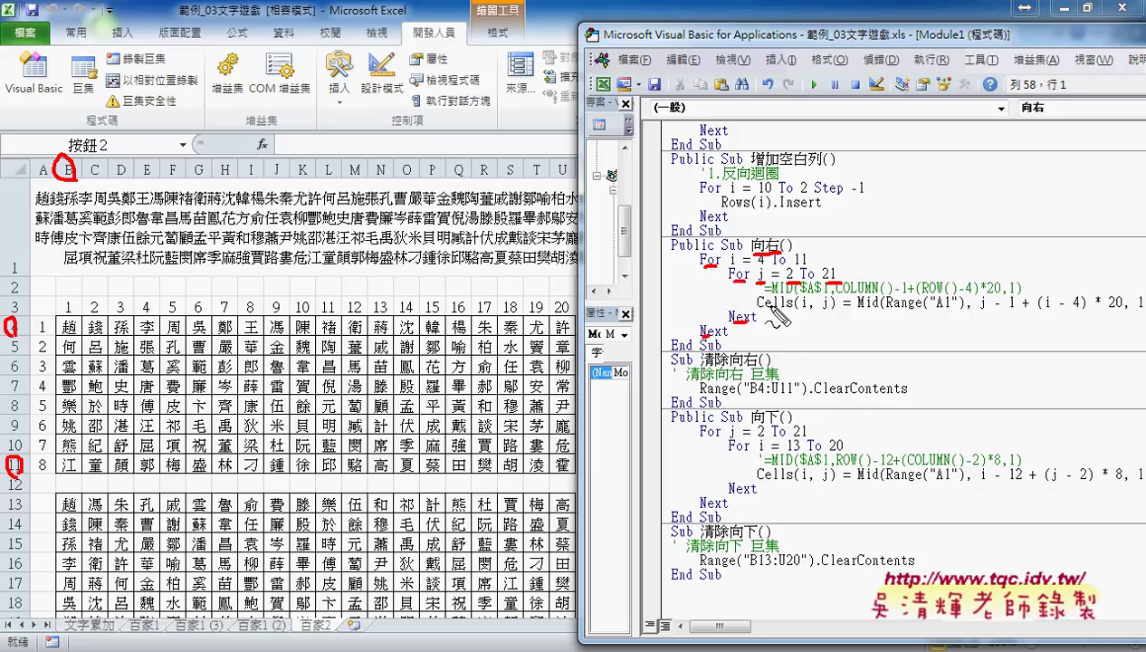
pyautogui.moveTo(761, 311)
pyautogui.mouseDown()
pyautogui.moveTo(840, 288)
pyautogui.moveTo(779, 290)
pyautogui.moveTo(752, 313)
pyautogui.moveTo(766, 313)
pyautogui.mouseUp()
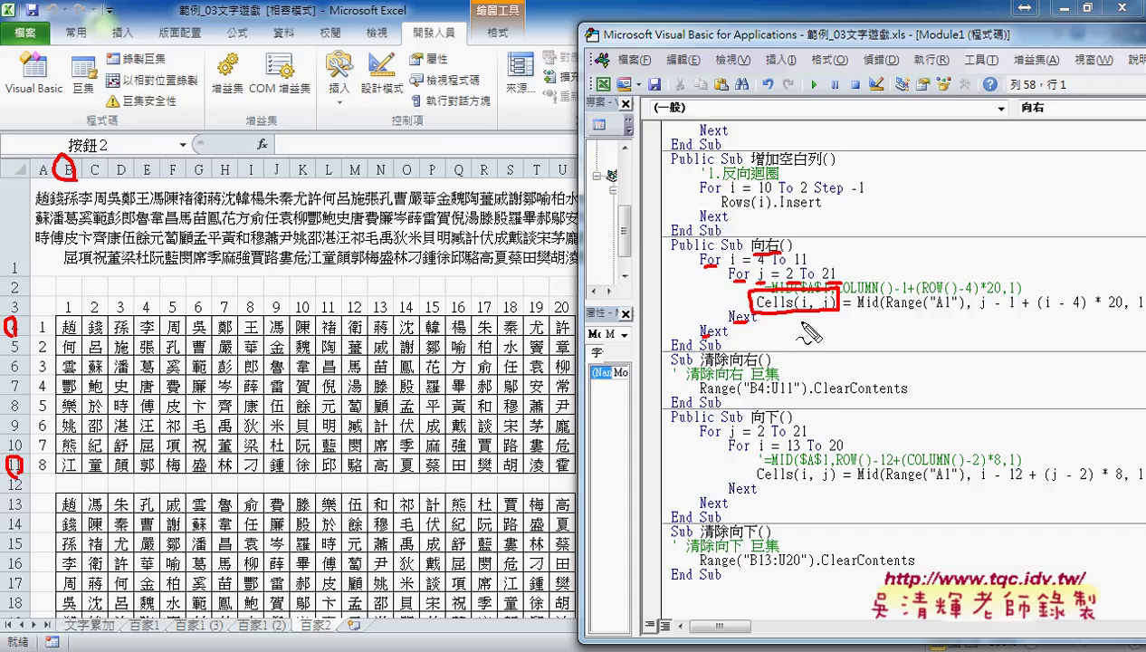
pyautogui.press('Escape')
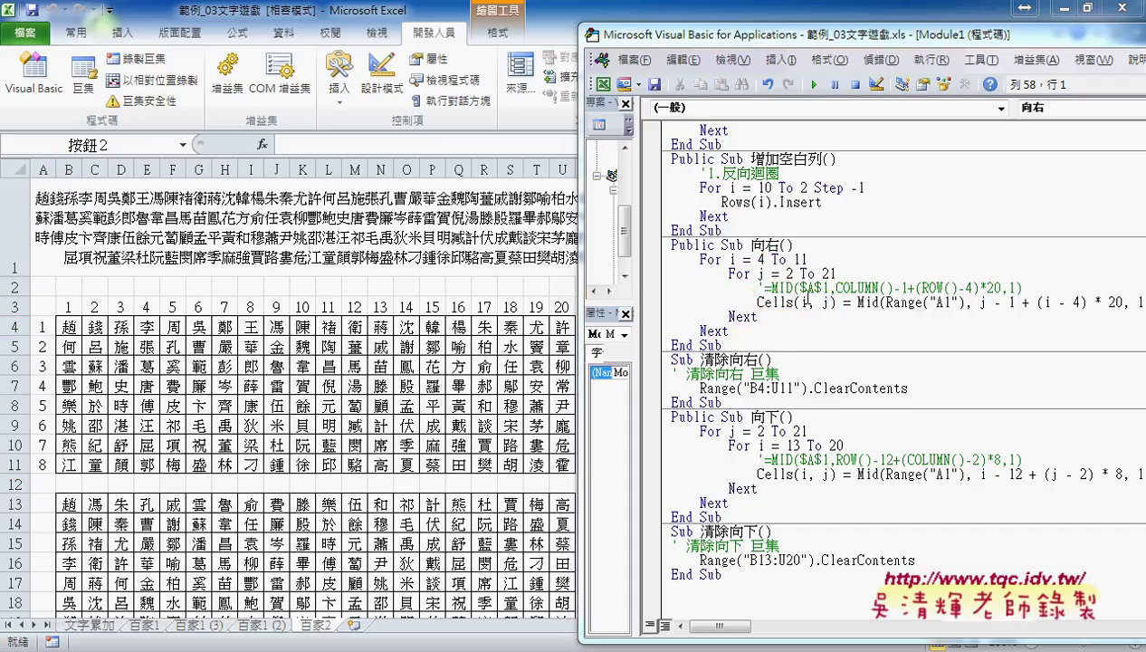
pyautogui.click(776, 288)
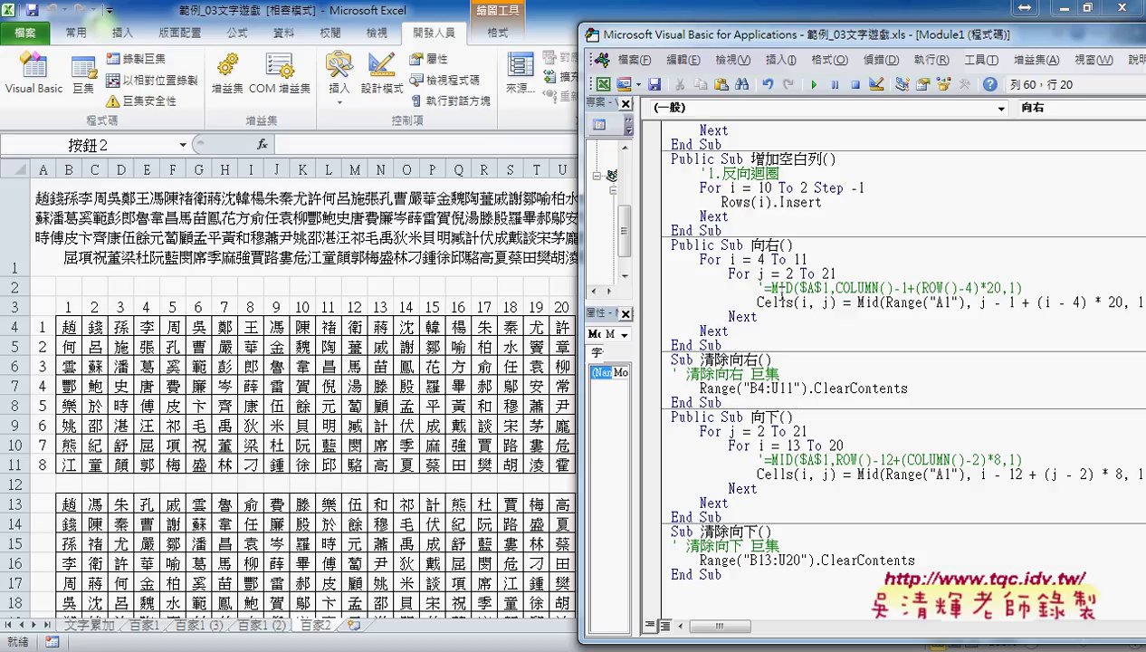
pyautogui.moveTo(766, 287); pyautogui.dragTo(1029, 288)
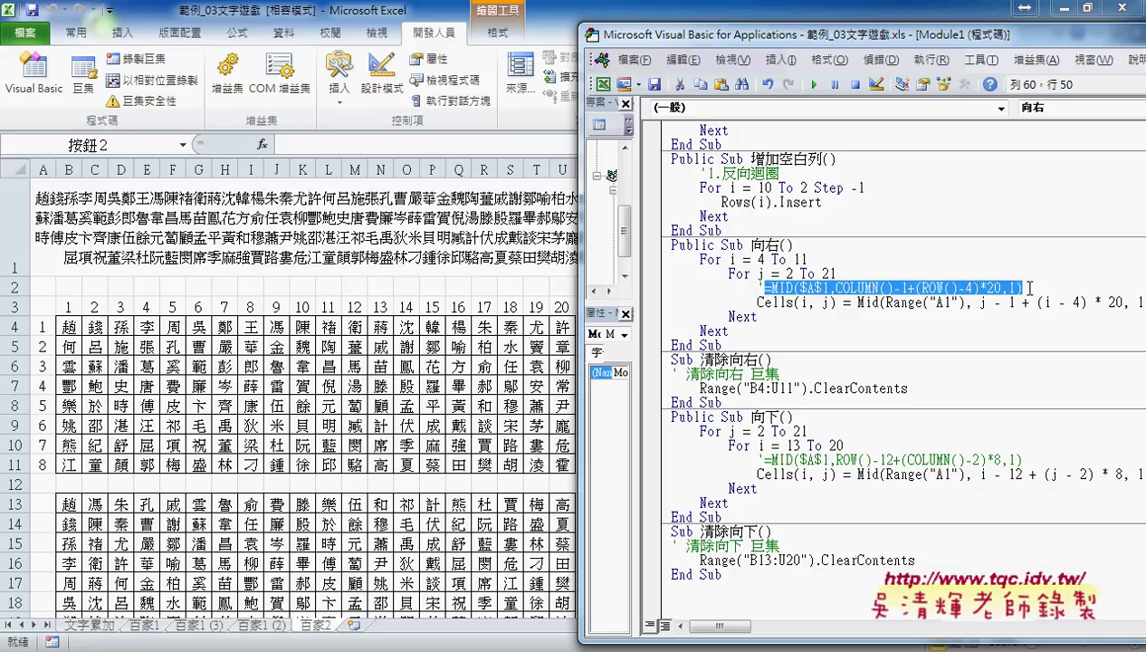
pyautogui.click(759, 287)
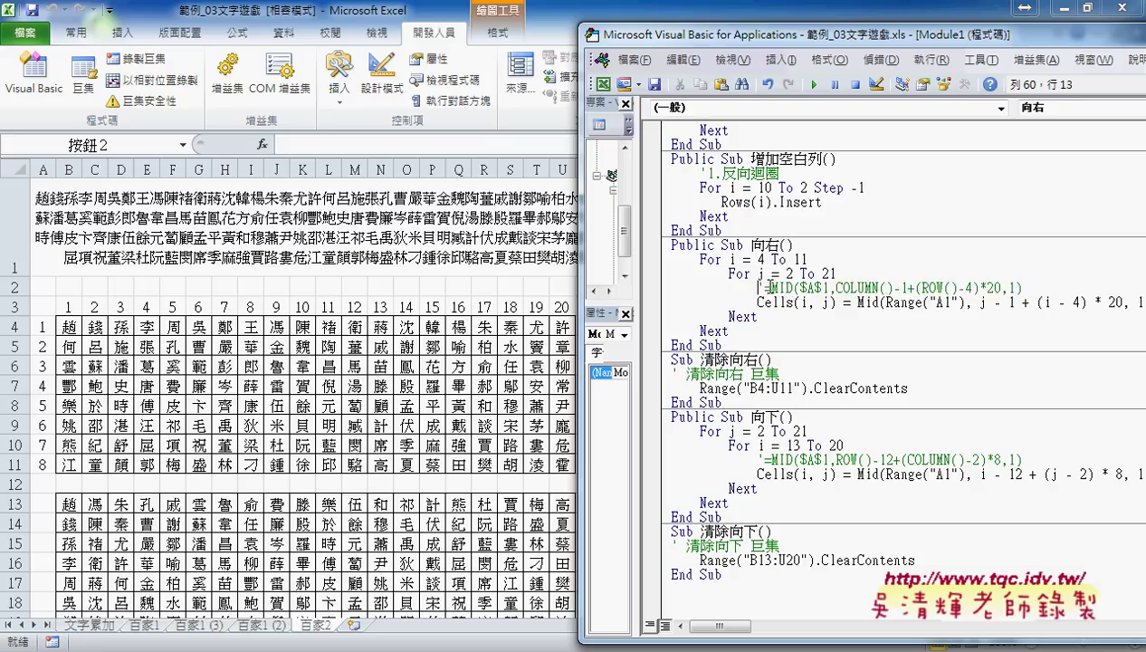